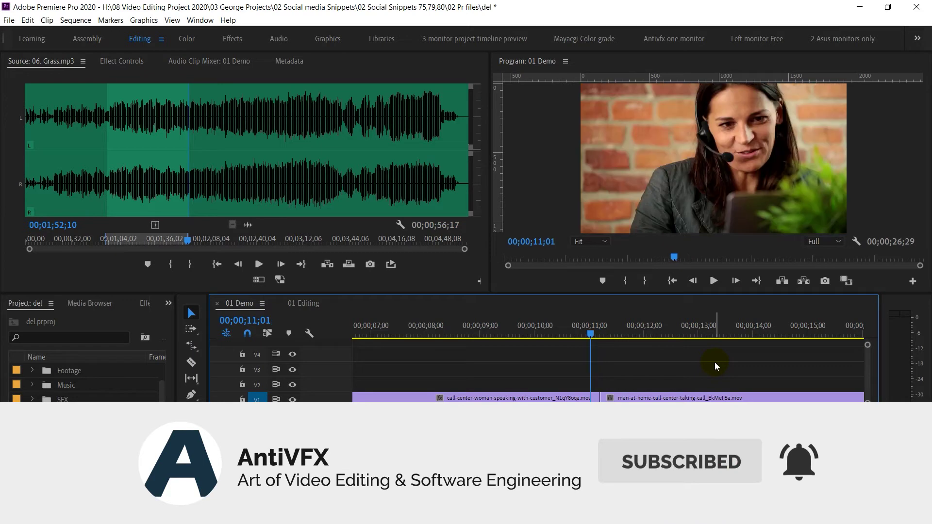
- Cut the call-center woman clip on V1 with the Razor tool at 00;00;10;28, eight frames before the edit point
key(equal)
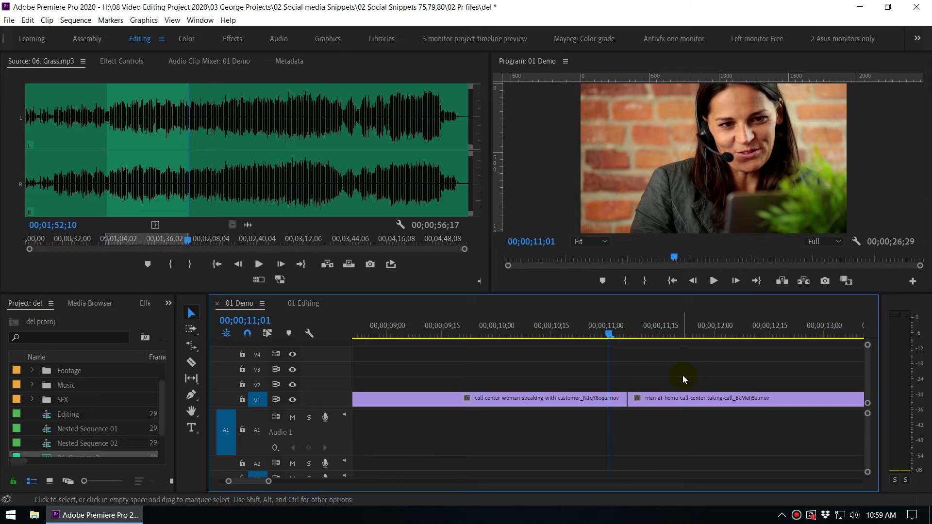
key(Left)
key(Left)
key(Left)
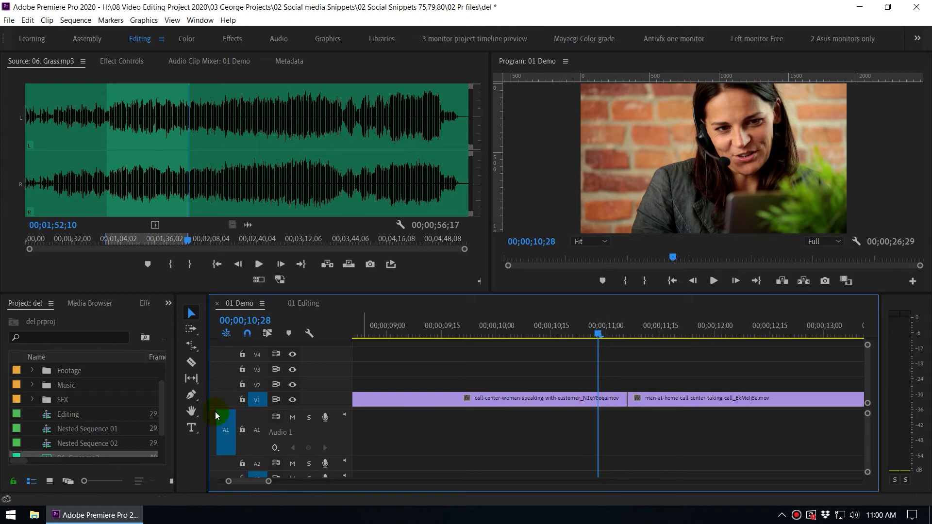
click(191, 362)
click(599, 399)
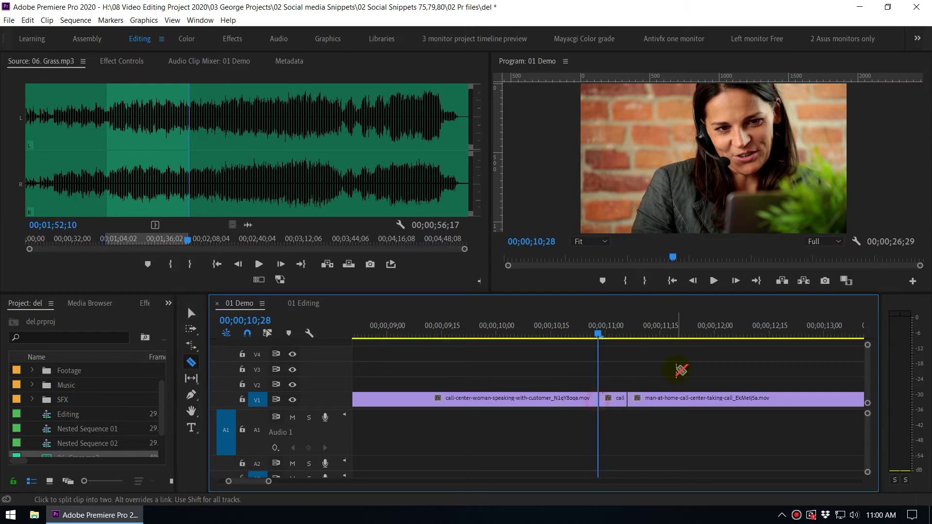
key(ctrl+z)
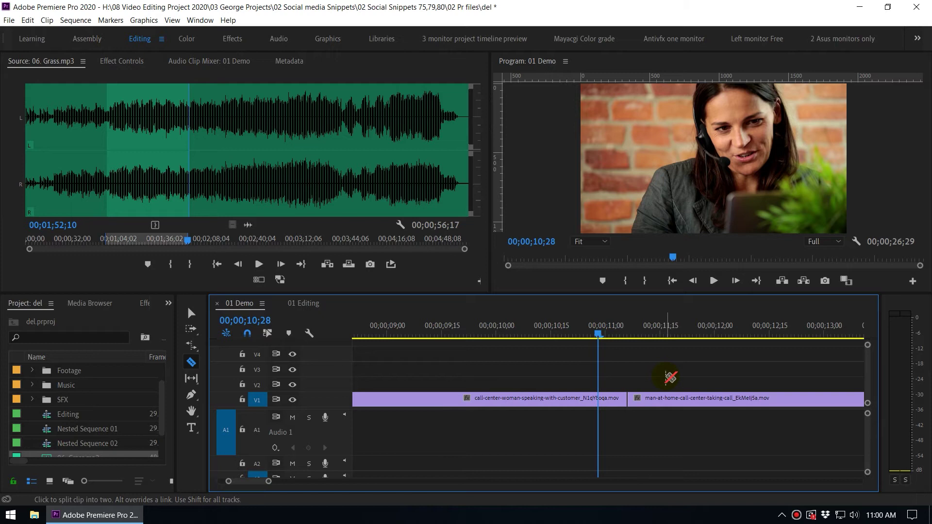
key(ctrl+shift+z)
drag(599, 334, 566, 343)
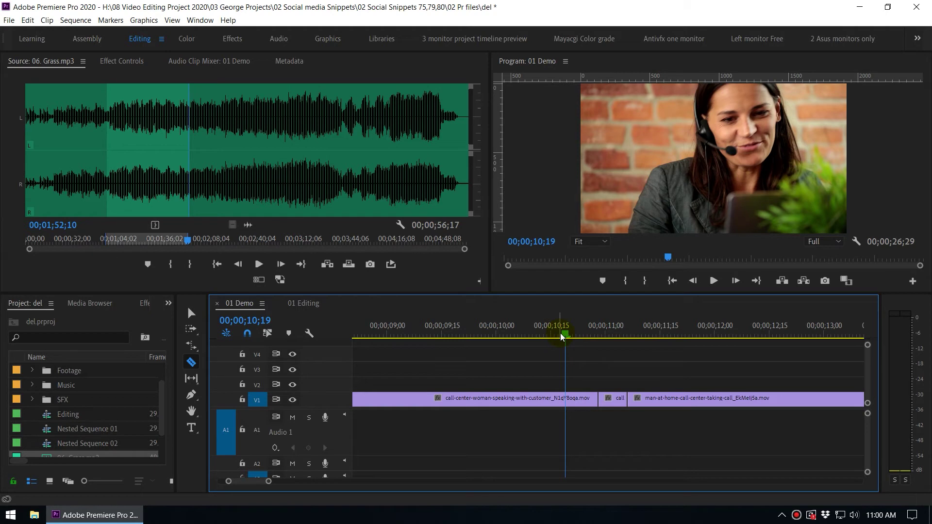
click(74, 21)
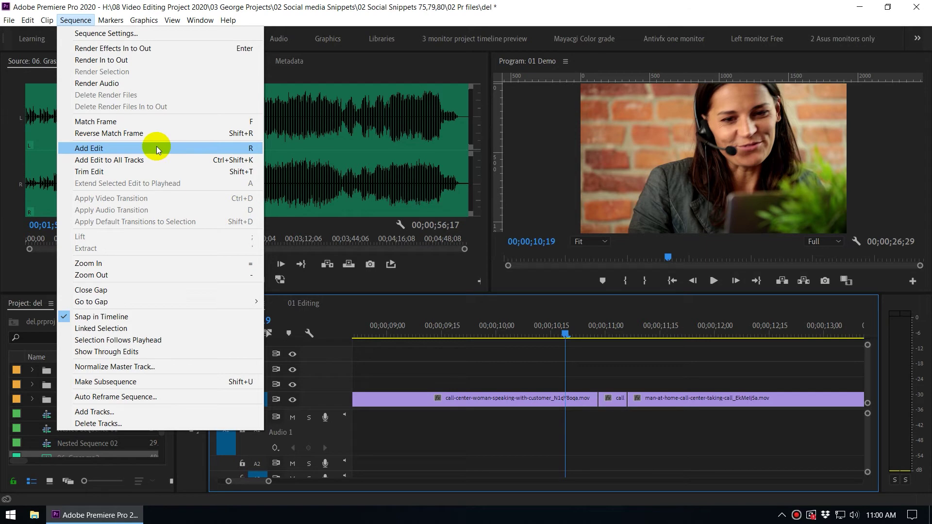
click(487, 366)
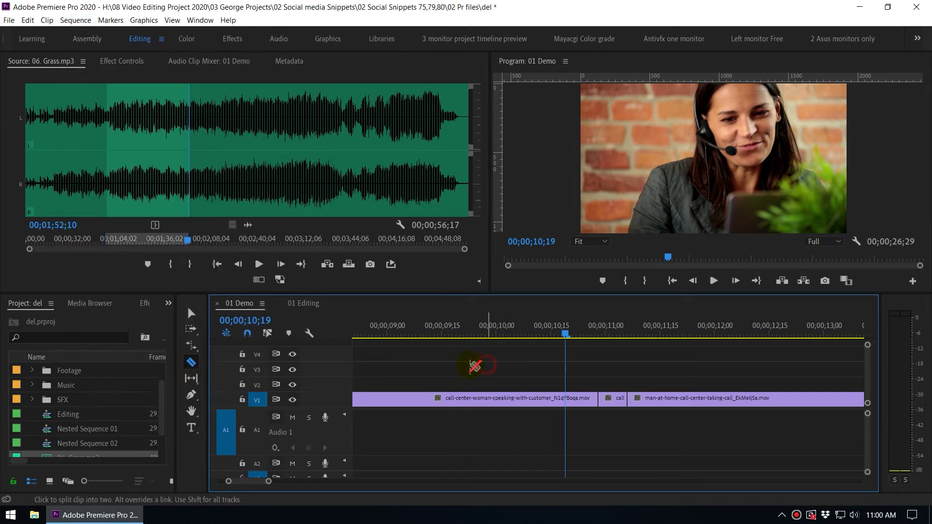
click(186, 361)
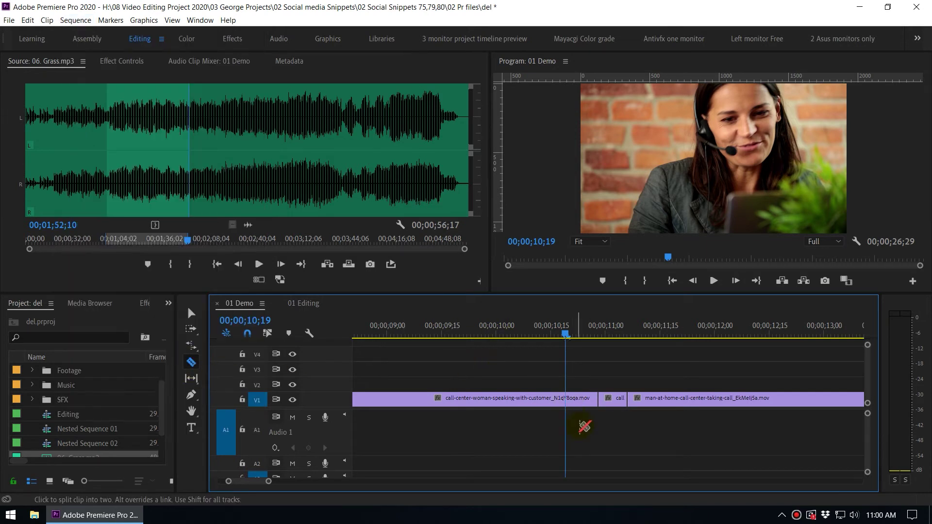
- Try adding an edit to the call-center woman clip on V1 at 00;00;10;00, and undo it
drag(561, 326, 496, 368)
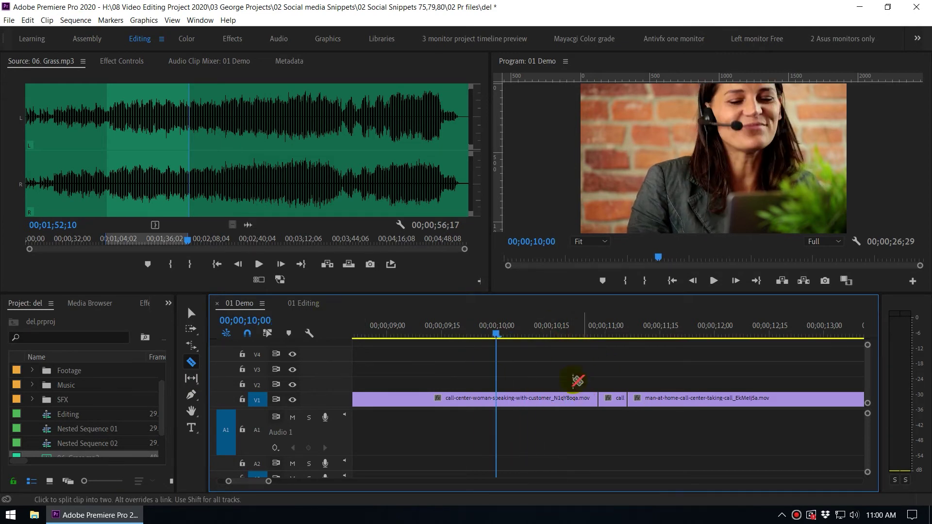
key(ctrl+k)
mouse_move(480, 331)
mouse_down()
mouse_move(453, 343)
mouse_move(479, 327)
mouse_up()
key(ctrl+z)
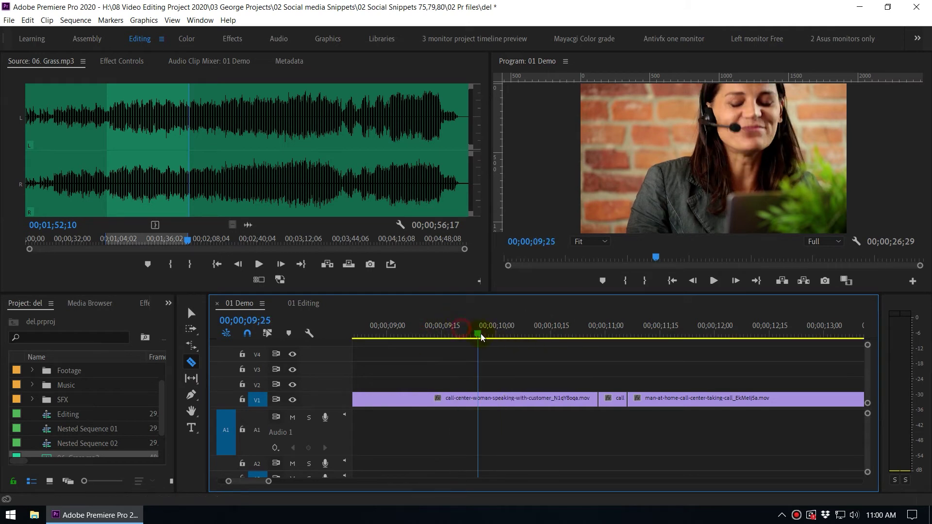
click(76, 20)
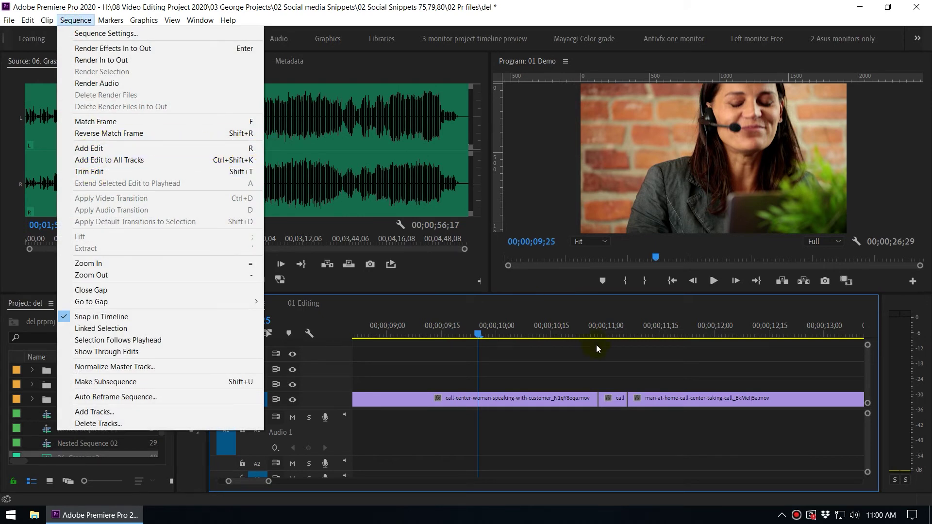
- Cut the man-at-home clip on V1 at 00;00;11;14, eight frames after the edit point between the two shots
click(620, 330)
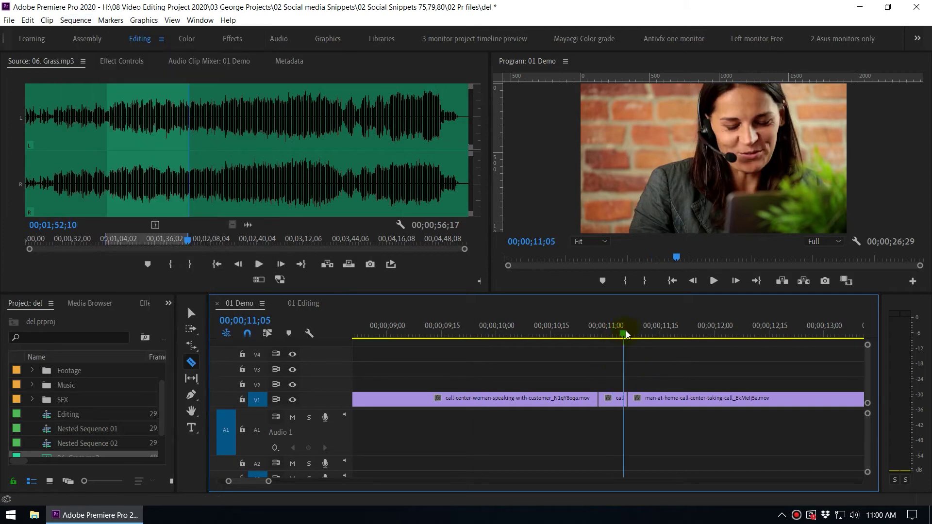
scroll(680, 365, down, 1)
scroll(681, 369, down, 1)
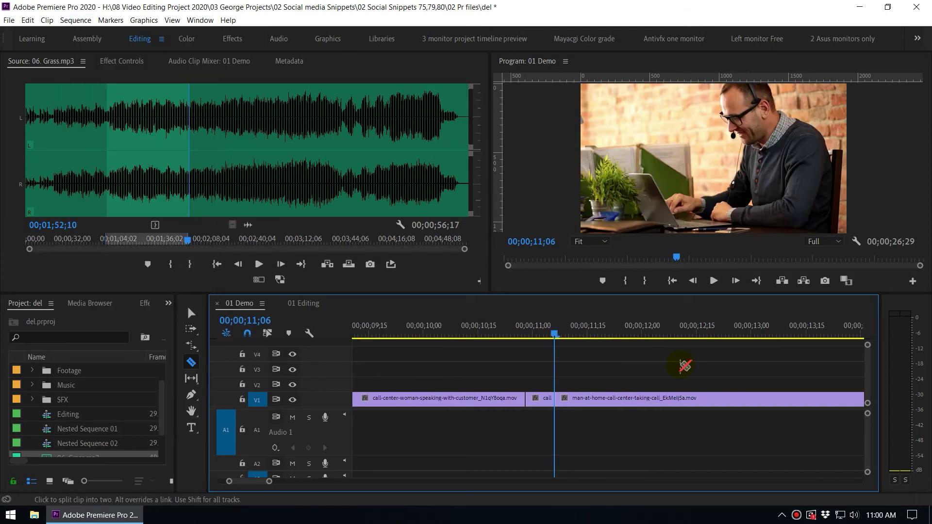
key(shift)
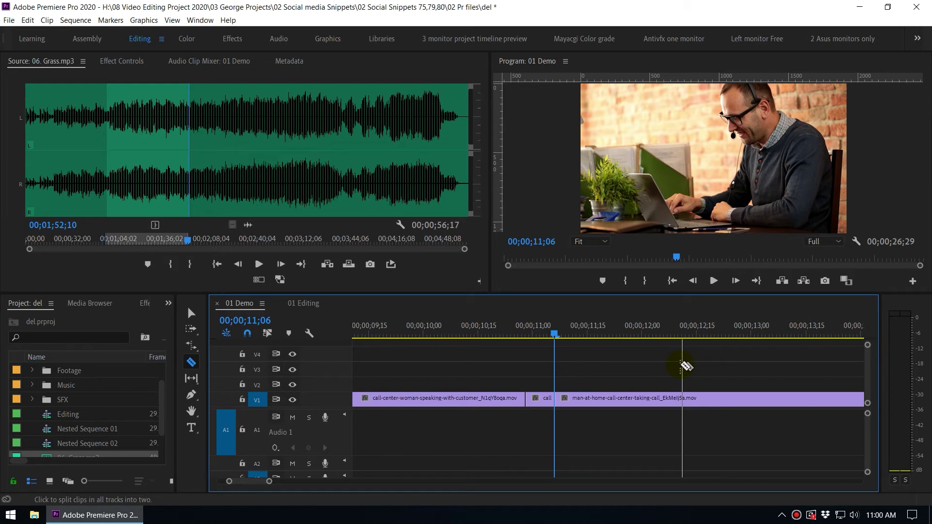
key(shift+Right)
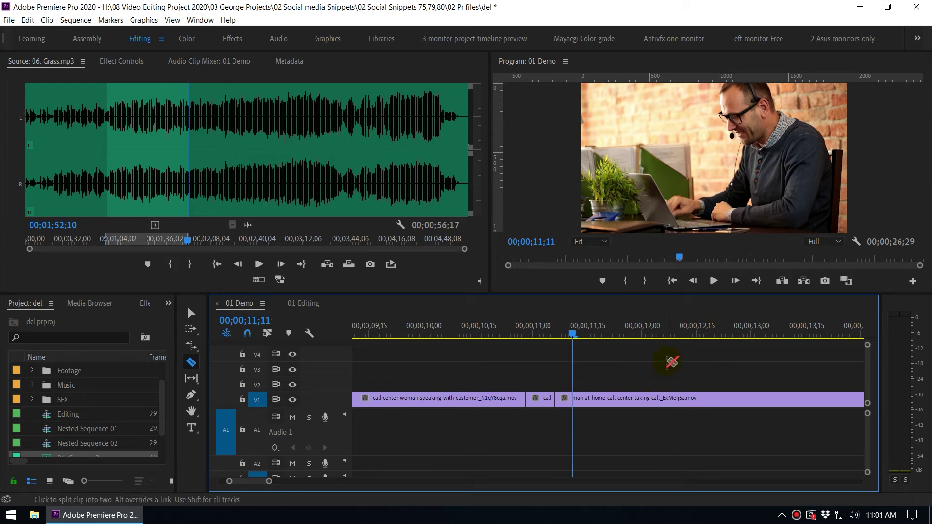
key(Right)
key(Right)
key(Right)
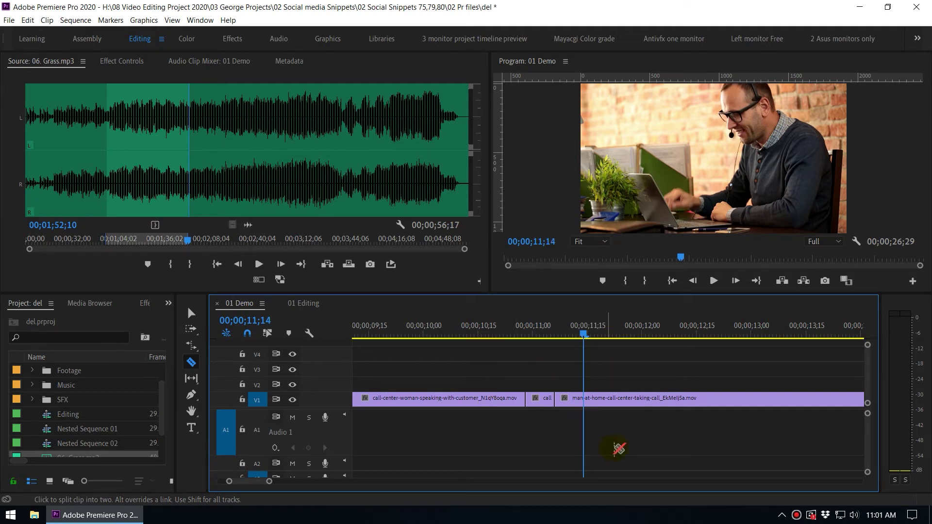
click(583, 398)
- Nest the two short pieces on either side of the edit point on V1, keeping the suggested sequence name
drag(583, 336, 532, 338)
key(v)
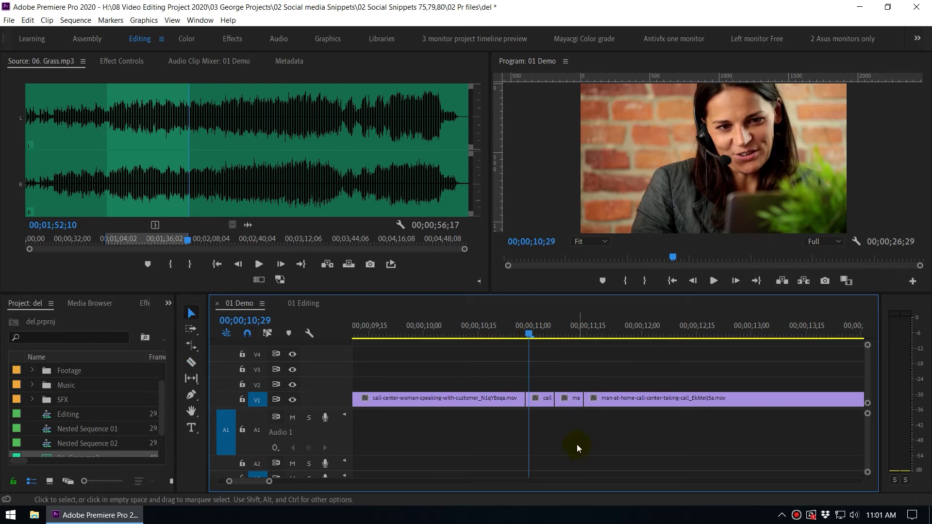
right_click(541, 403)
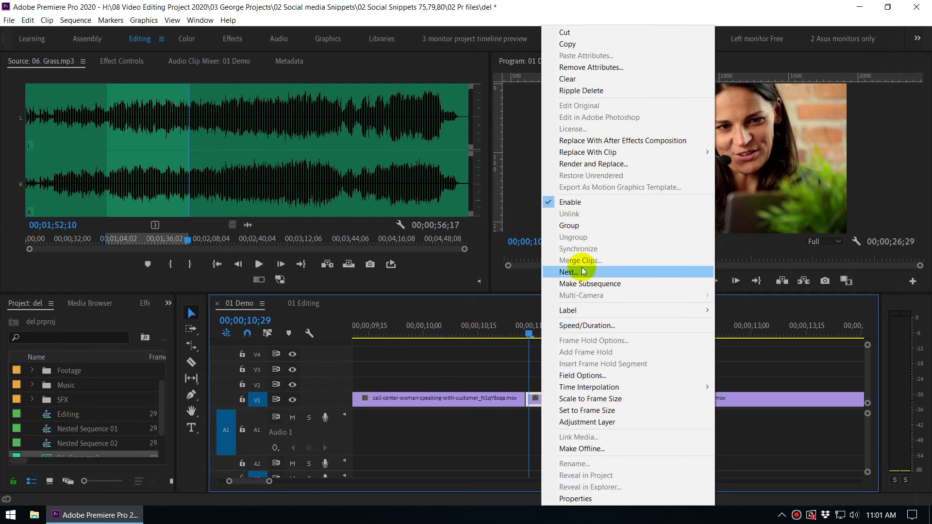
click(584, 271)
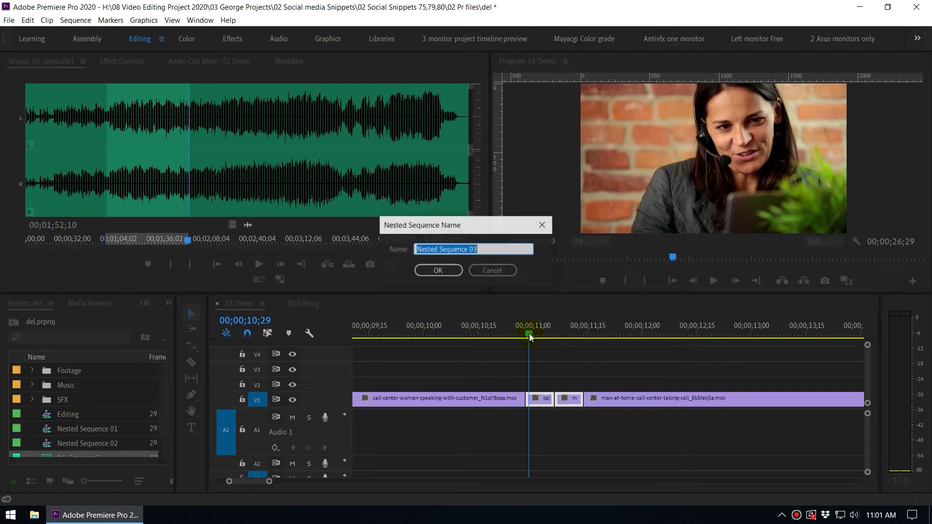
click(446, 289)
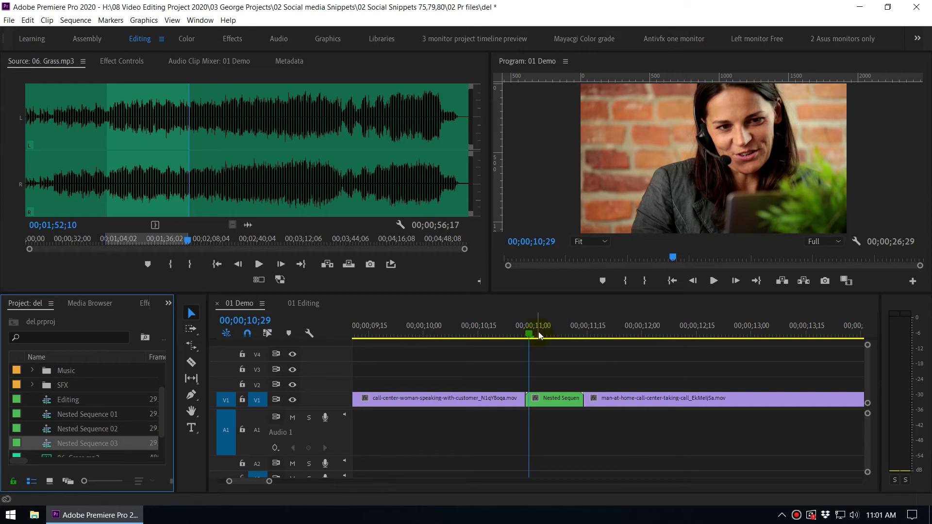
- Place the playhead at 00;00;11;06, eight frames into the nested clip on the edit point between the two shots
click(524, 332)
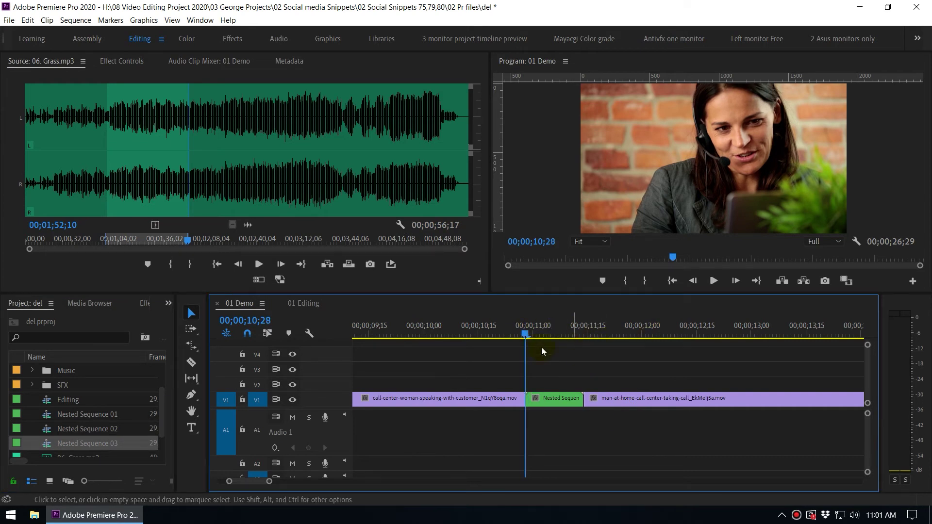
mouse_move(532, 325)
mouse_down()
mouse_move(550, 333)
mouse_move(526, 333)
mouse_up()
key(shift+Right)
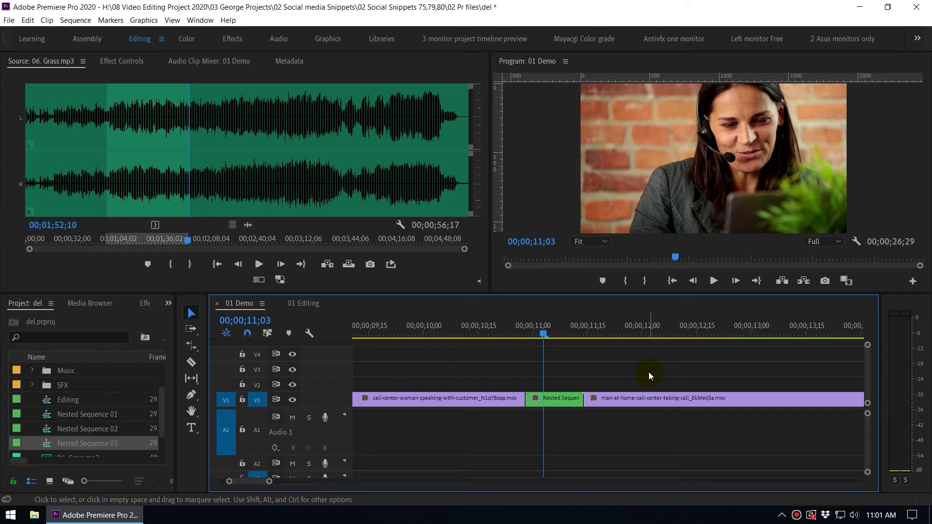
key(Right)
key(Right)
key(Right)
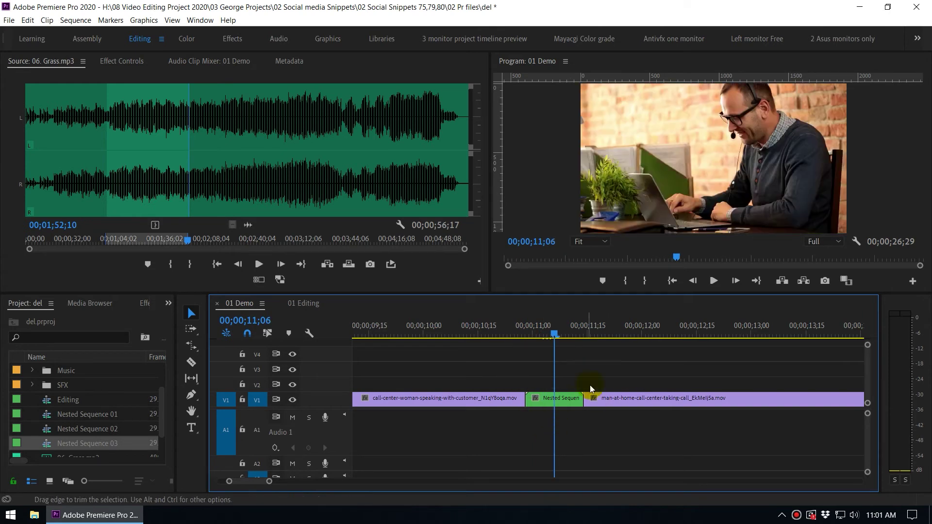
- Find the Levels video effect by searching for "level" and apply it to the nested clip on V1
click(561, 403)
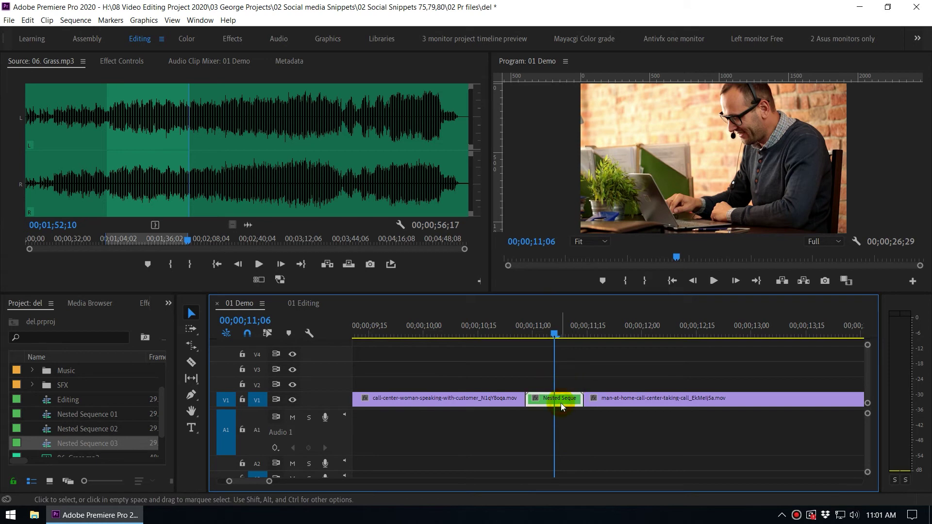
click(144, 311)
drag(176, 359, 198, 359)
double_click(68, 320)
text(level)
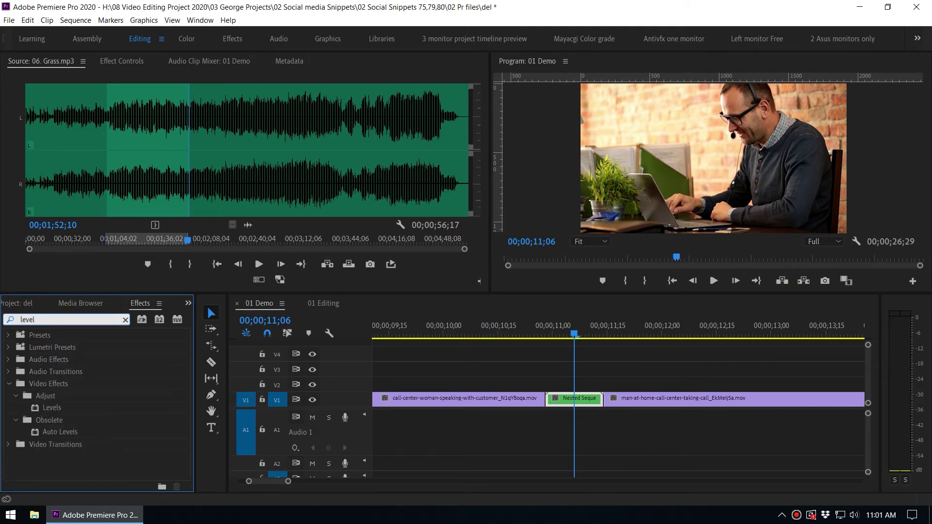
drag(48, 408, 576, 402)
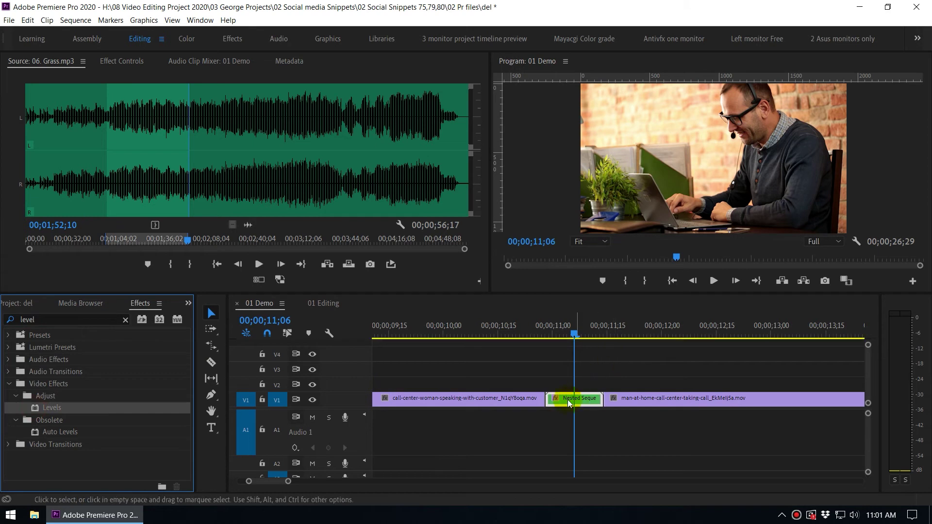
- Find the Channel Blur video effect by searching for "chan" and apply it to the nested clip
double_click(59, 319)
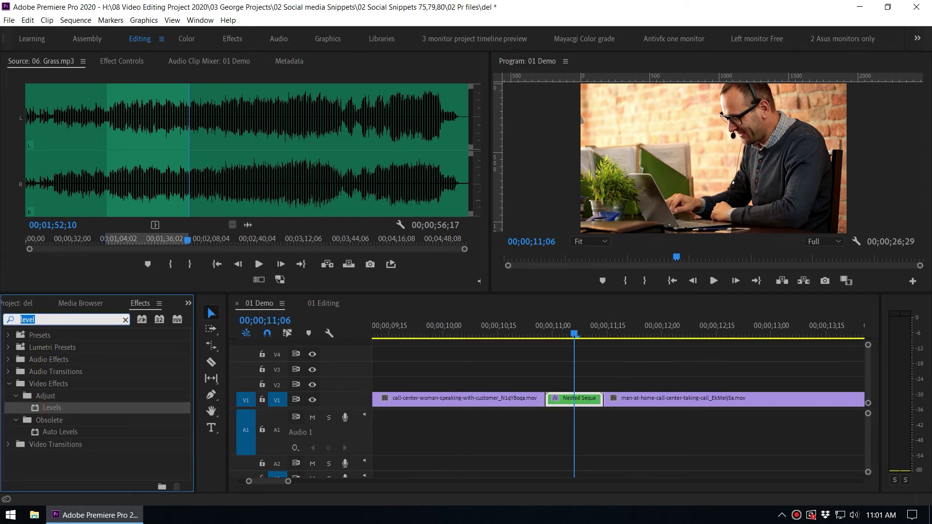
text(chane)
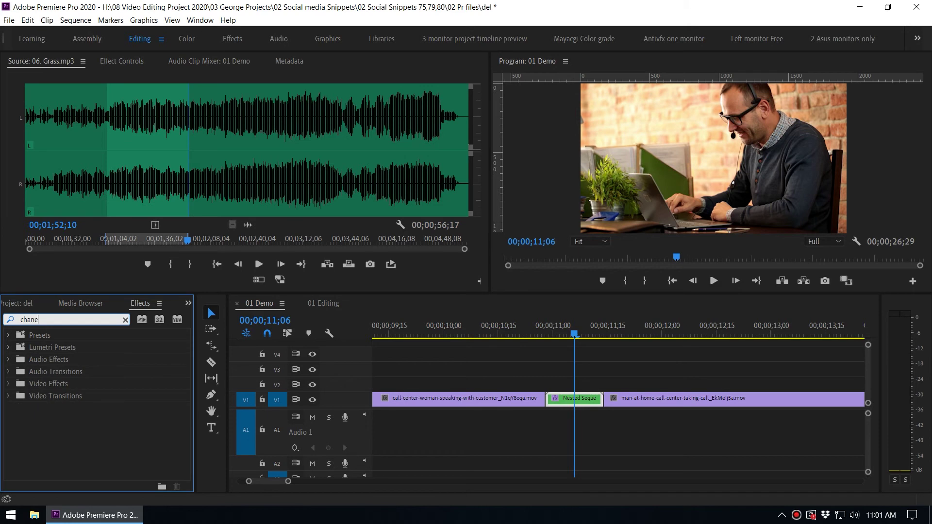
key(BackSpace)
click(32, 447)
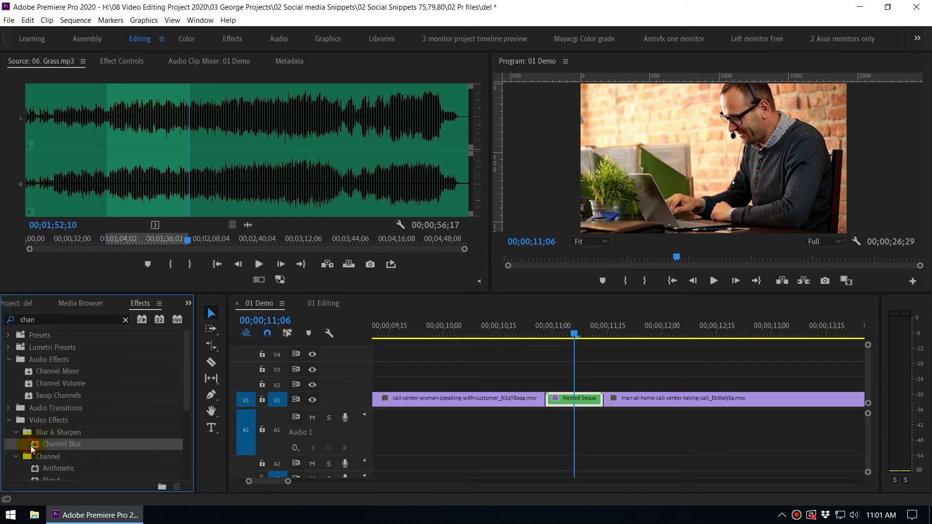
drag(35, 447, 576, 402)
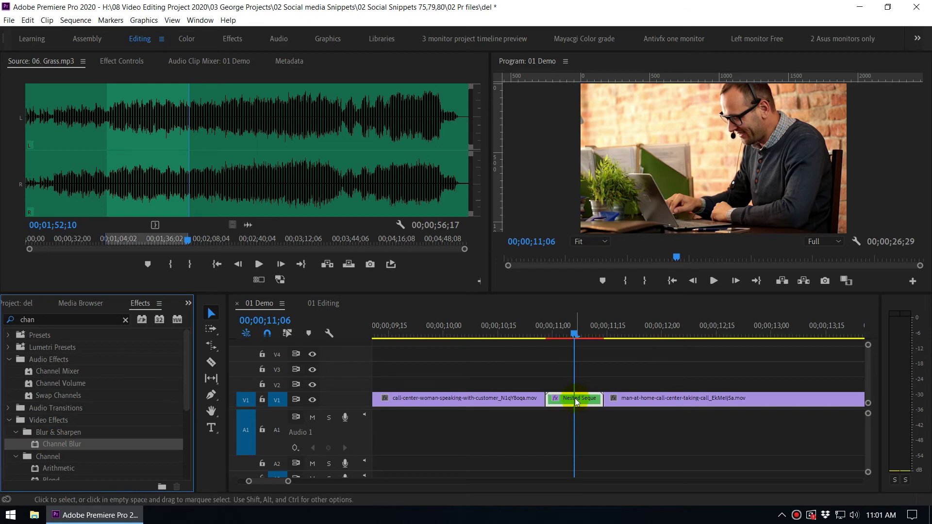
- Keyframe the Levels effect's (RGB) White Input Level at the nested clip's start and at 00;00;11;06
click(114, 59)
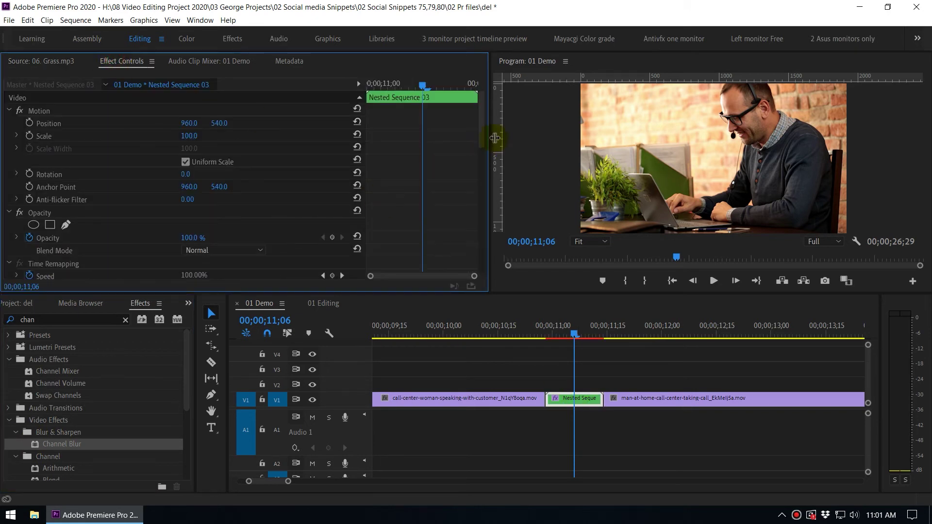
drag(484, 136, 483, 186)
click(47, 121)
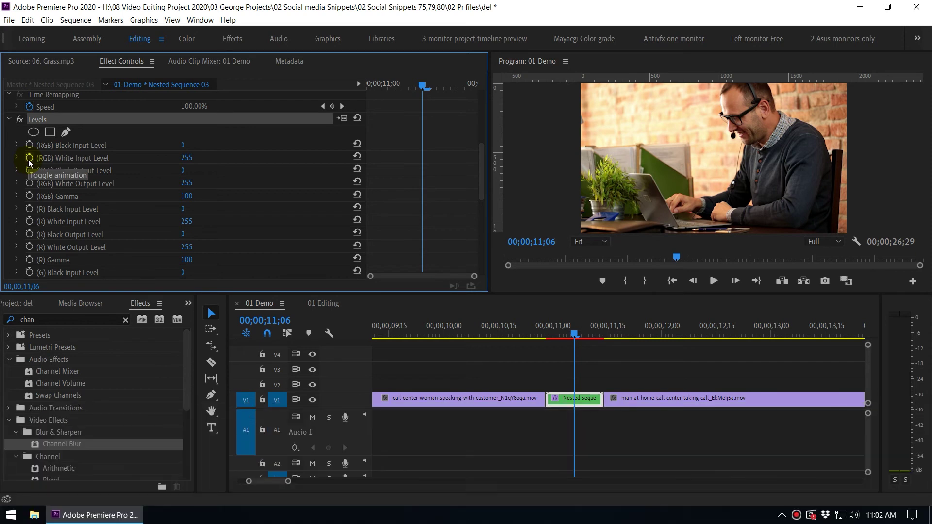
click(29, 158)
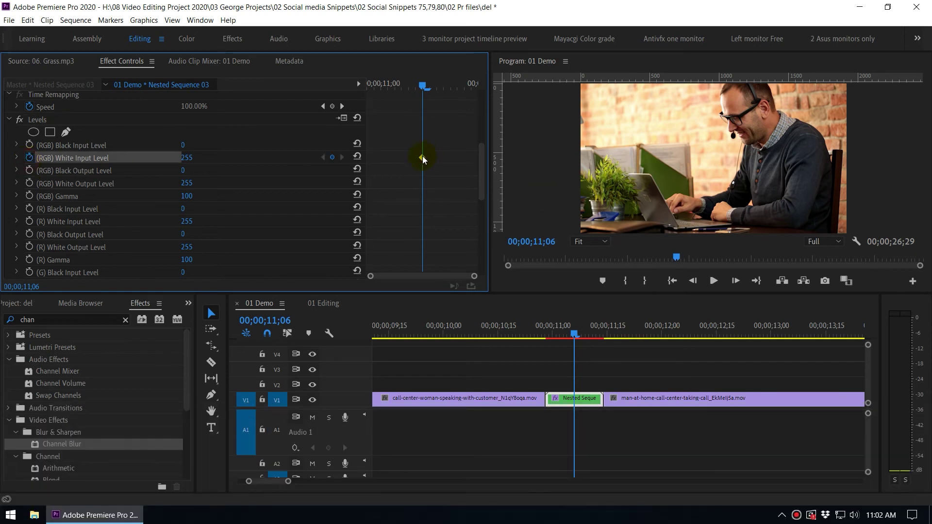
drag(422, 158, 354, 165)
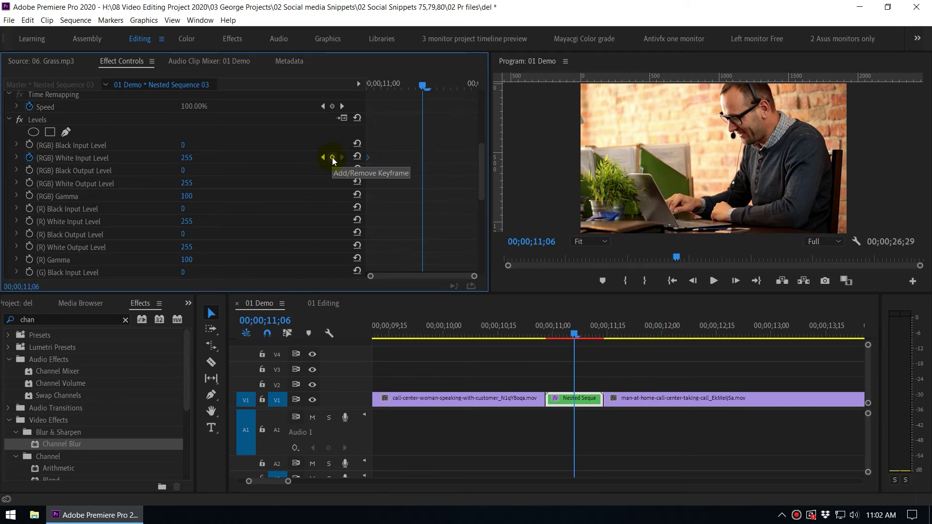
click(333, 158)
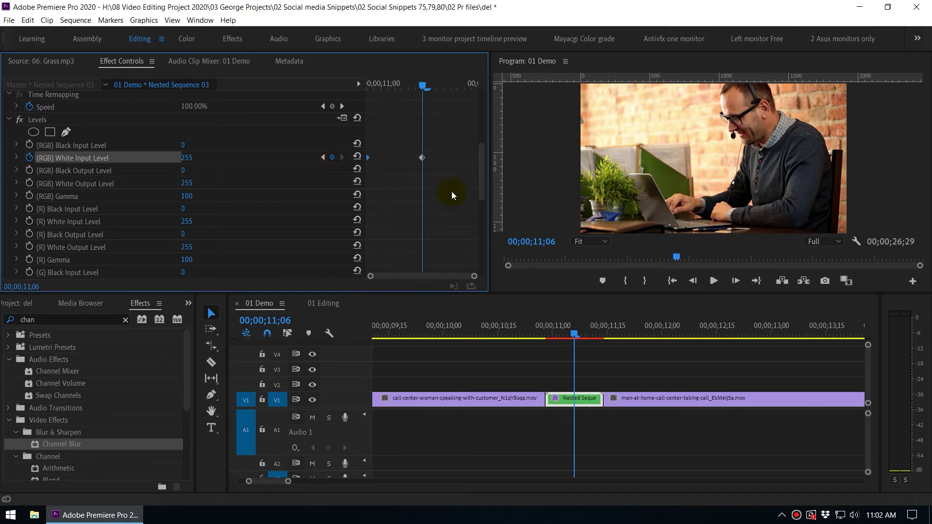
- Move the second (RGB) White Input Level keyframe to the nested clip's end and set the level to 0 at 00;00;11;06
drag(422, 158, 536, 258)
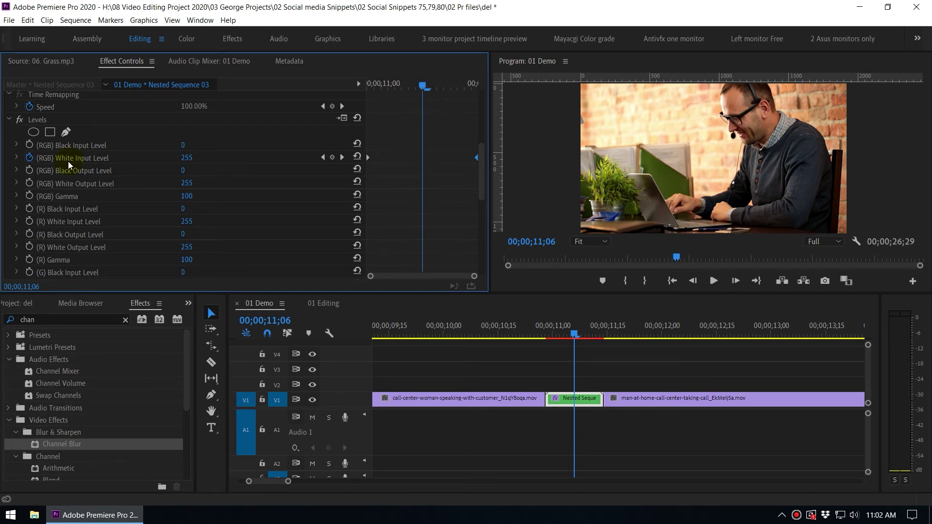
click(187, 158)
text(0)
key(Return)
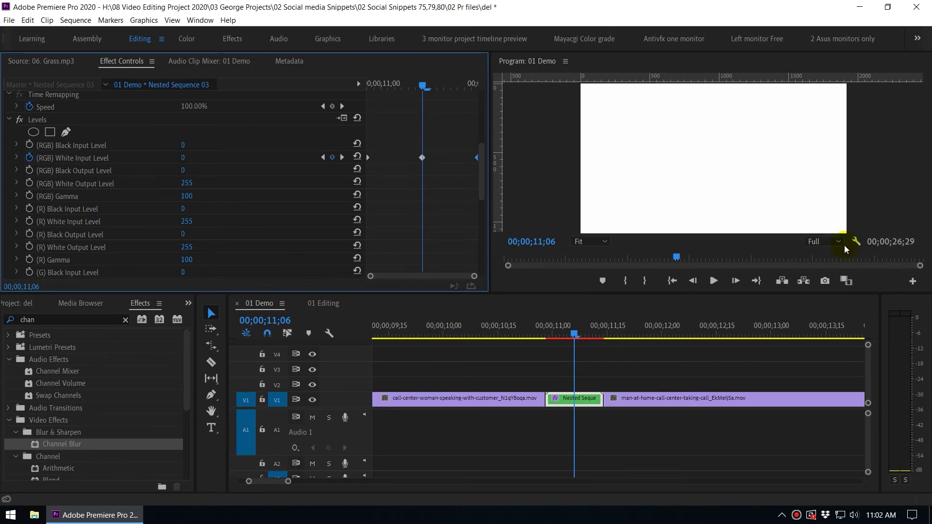
- Play back the cut between the two shots to review the Levels white flash on the nested clip
click(571, 332)
key(space)
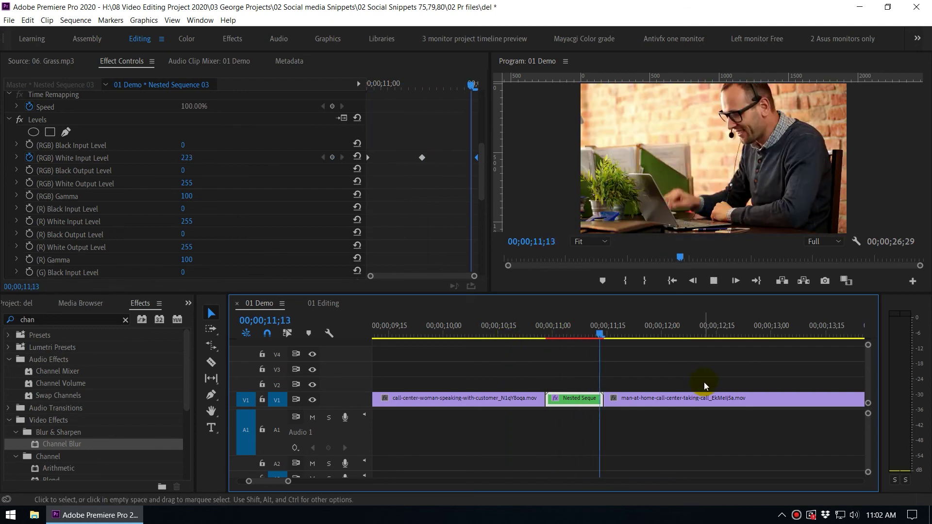
click(505, 339)
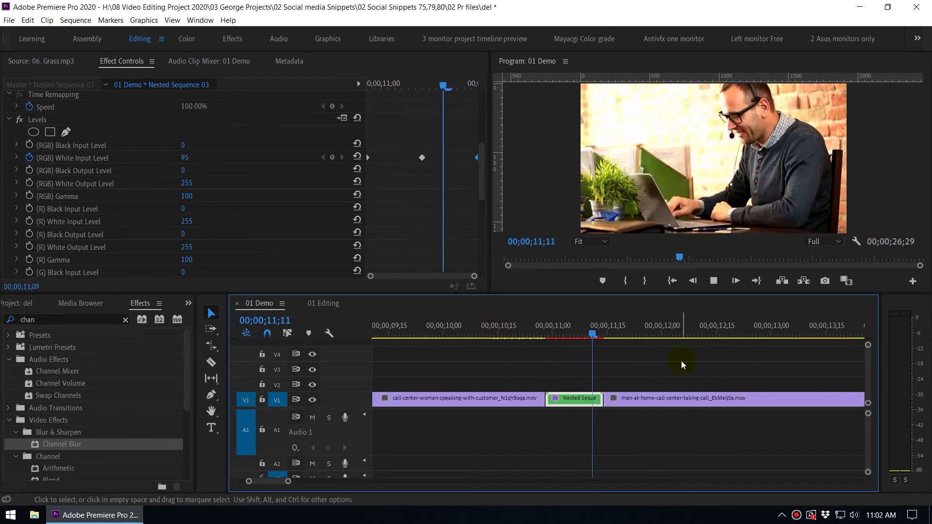
click(528, 334)
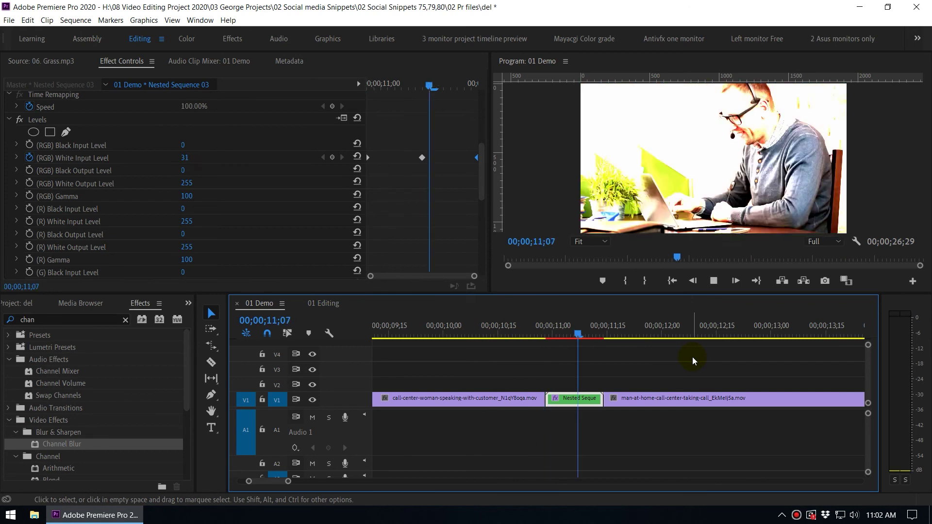
key(space)
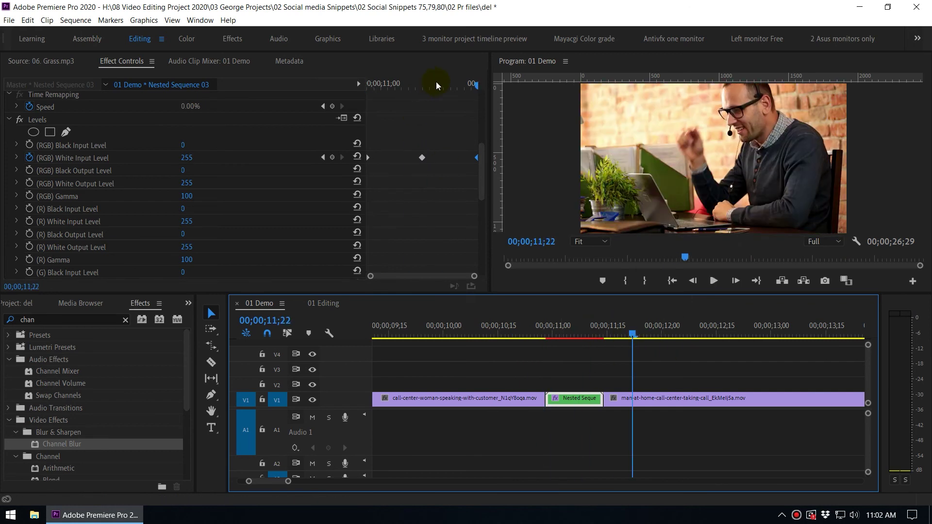
- Return the playhead to 00;00;11;06 and keyframe the Channel Blur effect's Red Blurriness at the nested clip's start and end
drag(435, 85, 428, 85)
drag(481, 190, 468, 267)
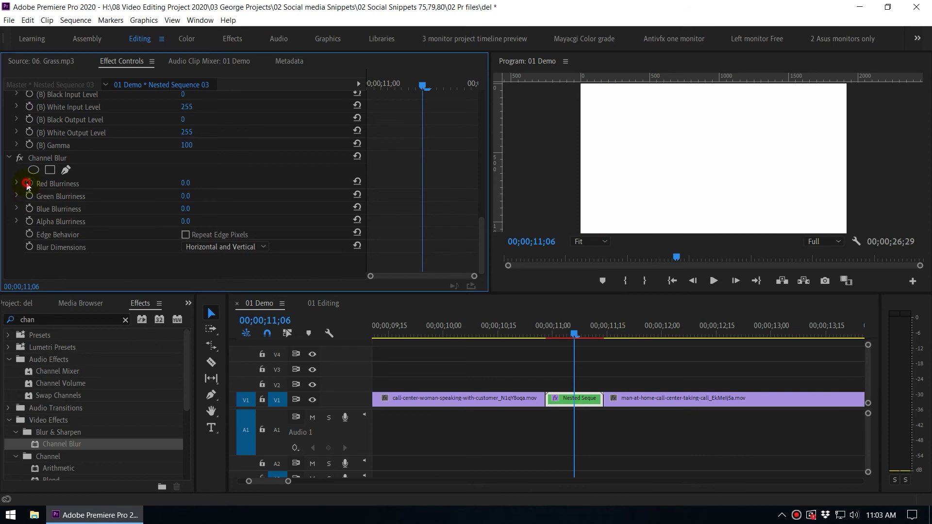
click(28, 184)
drag(422, 184, 354, 199)
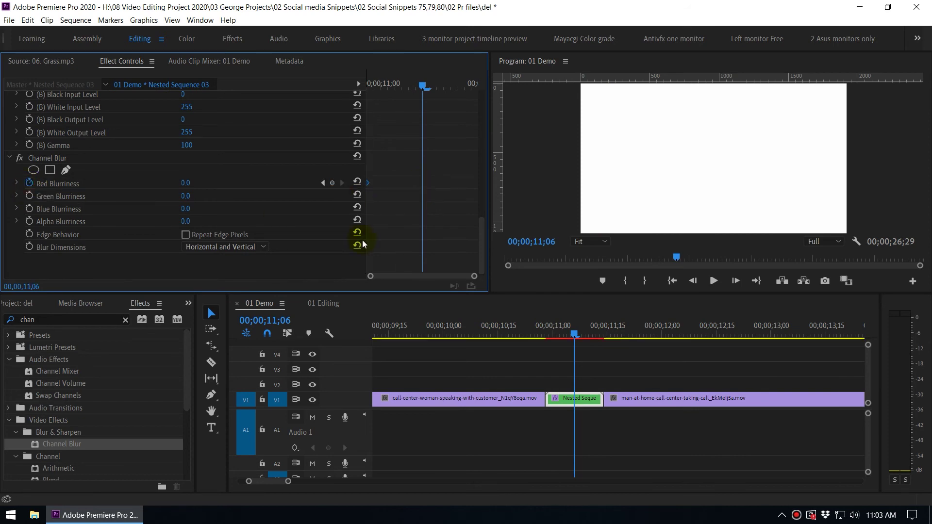
click(332, 183)
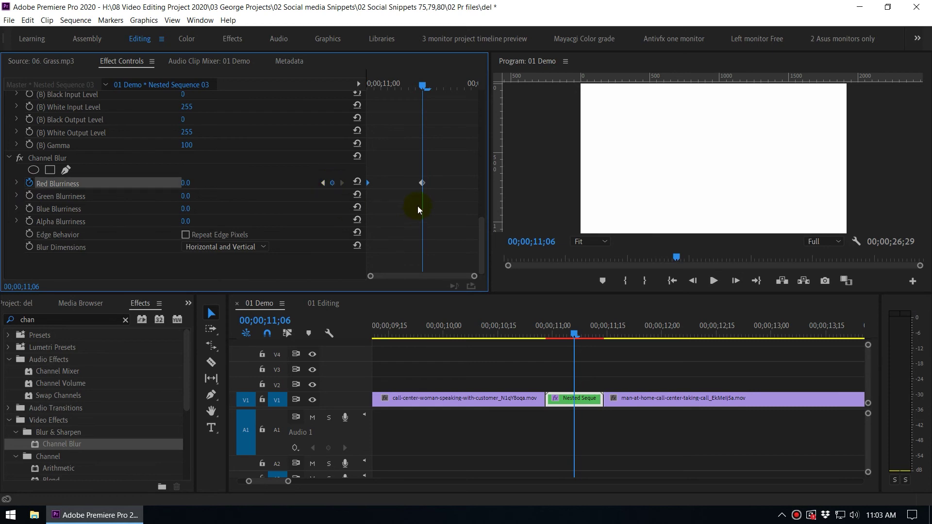
drag(423, 187, 494, 202)
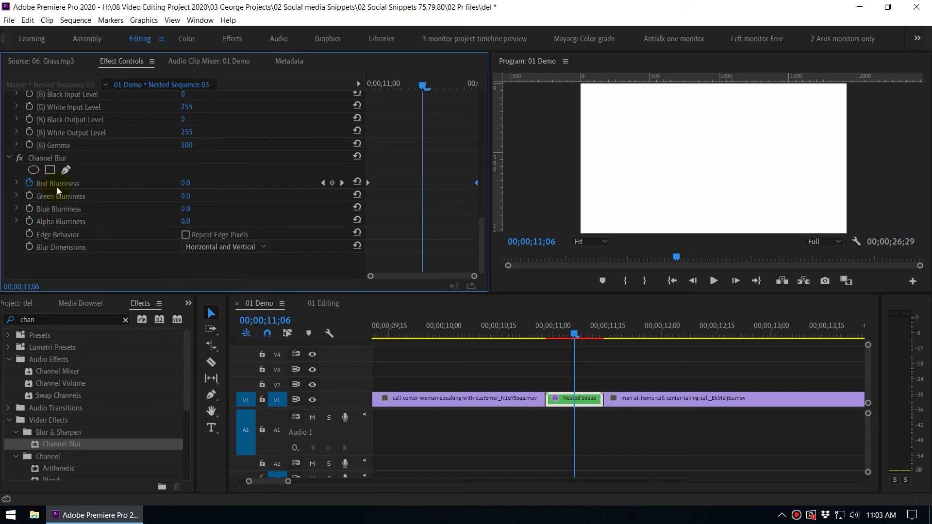
- Set Red Blurriness to 300 at 00;00;11;06 and enable Repeat Edge Pixels for the Channel Blur effect
click(186, 183)
text(3)
key(Return)
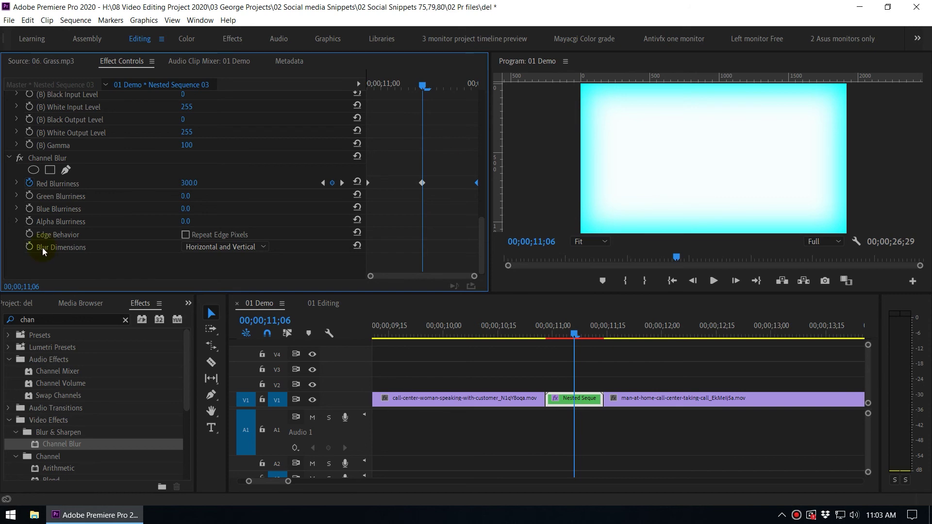
click(185, 235)
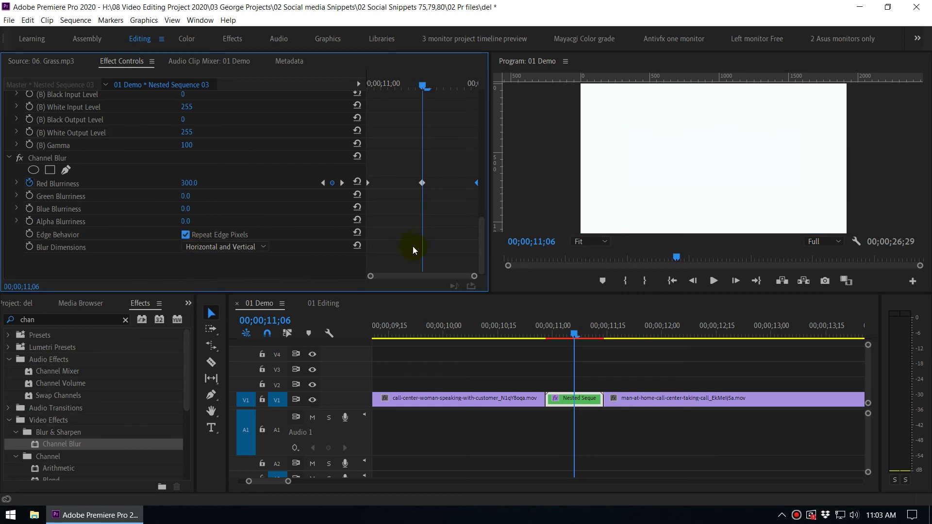
- Scrub through and play back the nested clip to review the combined Levels and Channel Blur transition
drag(421, 86, 373, 86)
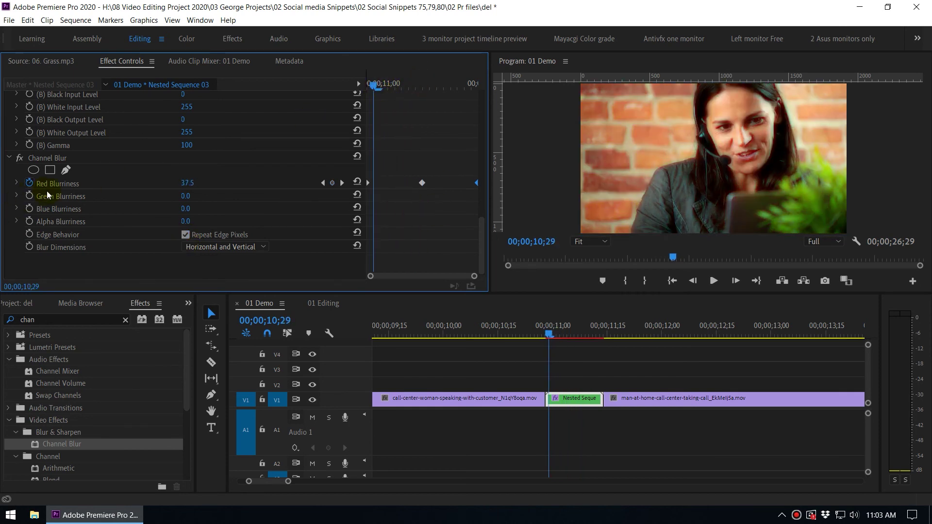
drag(371, 84, 442, 116)
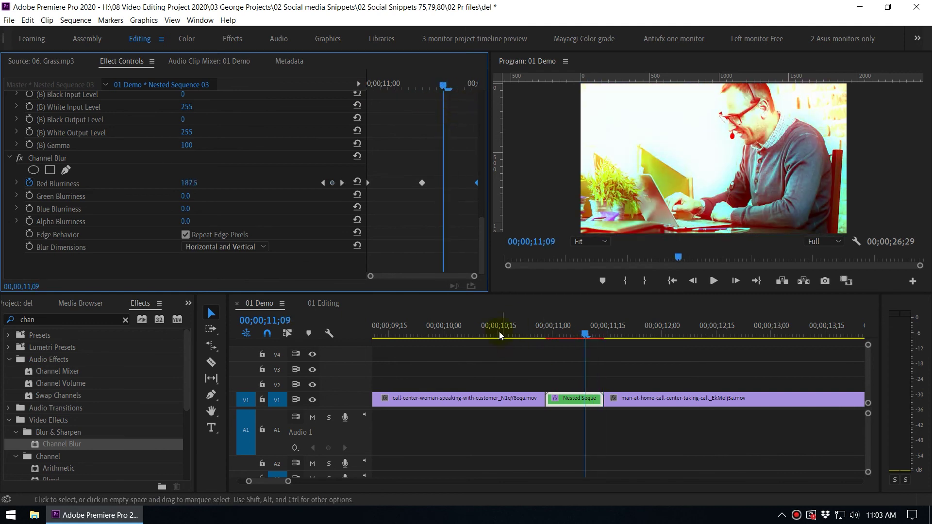
click(475, 327)
key(space)
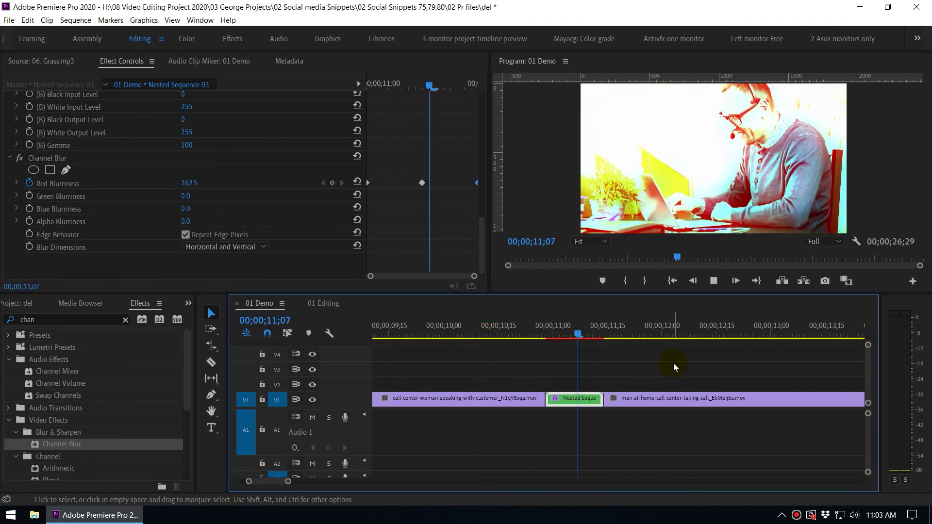
click(448, 323)
key(space)
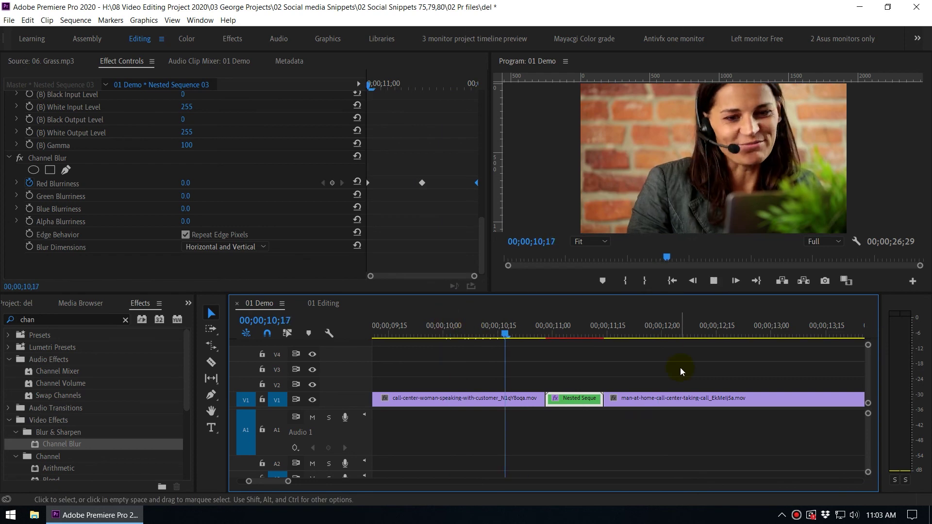
click(450, 326)
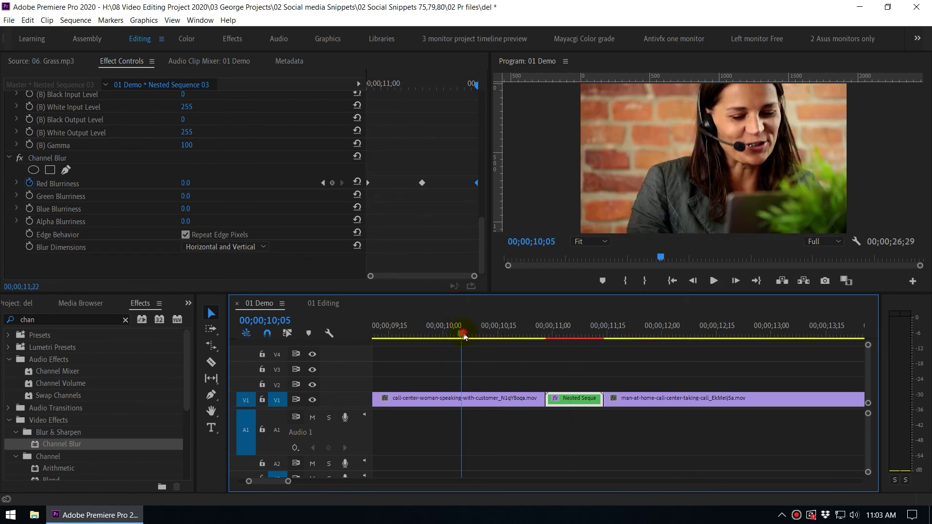
key(space)
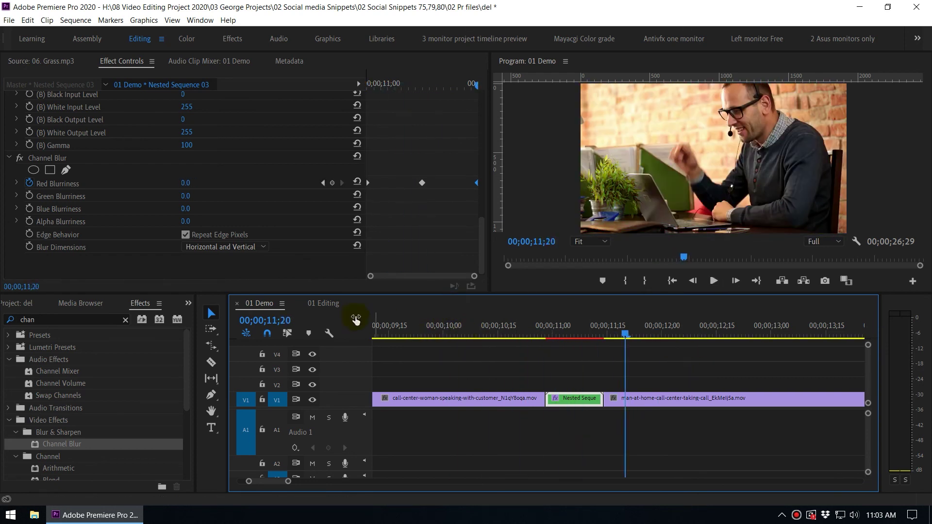
- Open the 01 Editing sequence and play back the finished transition with its Swish Blur.mp3 sound effect
click(329, 303)
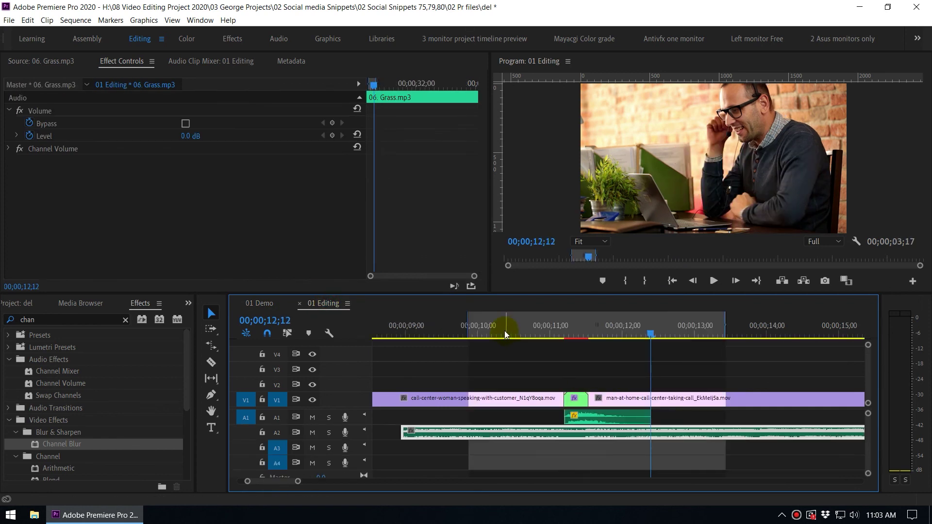
click(505, 331)
click(610, 418)
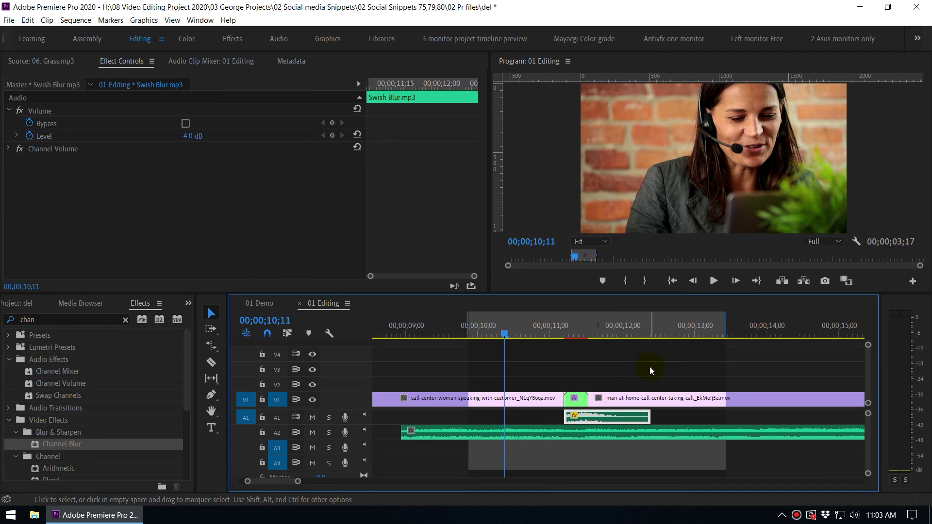
key(m)
click(537, 170)
key(space)
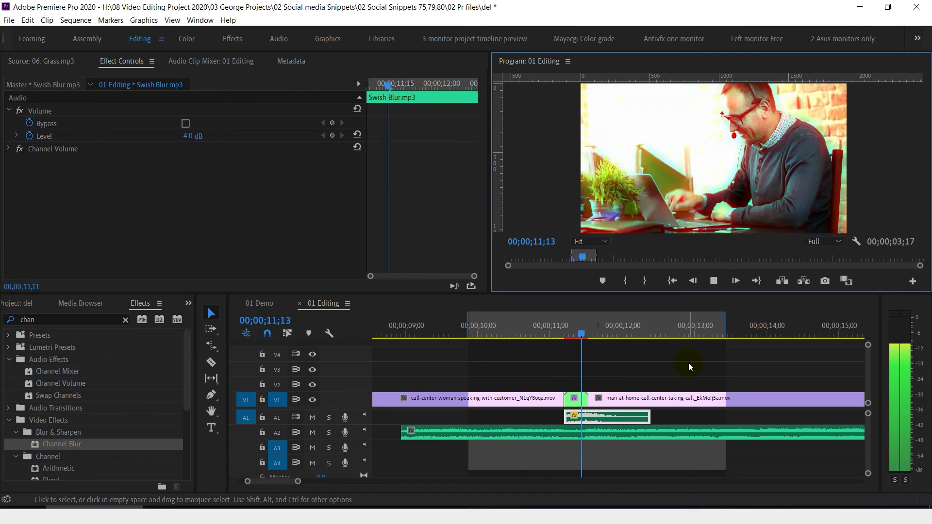
click(498, 326)
key(space)
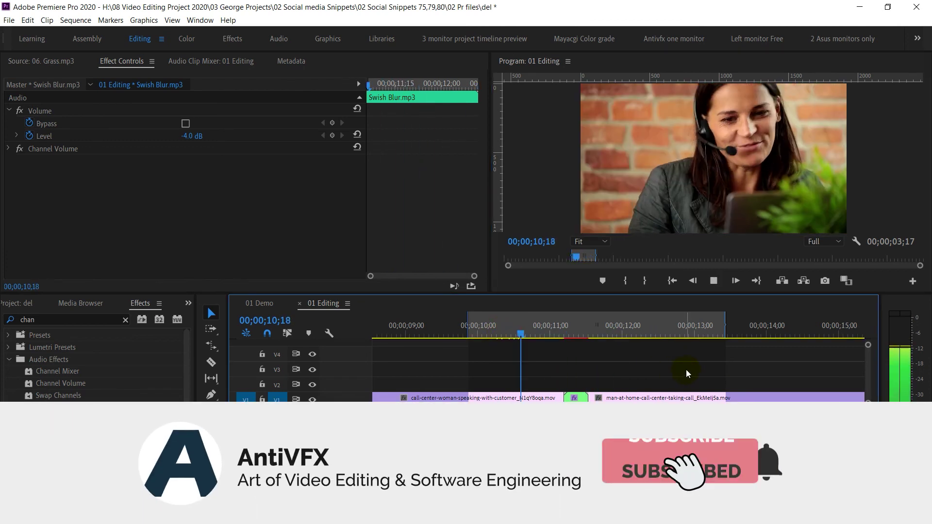
key(space)
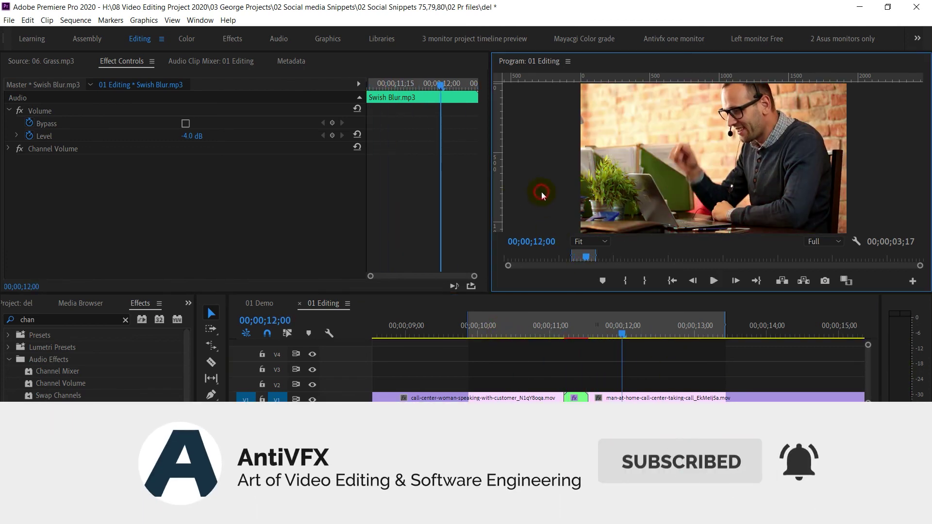
key(grave)
key(grave)
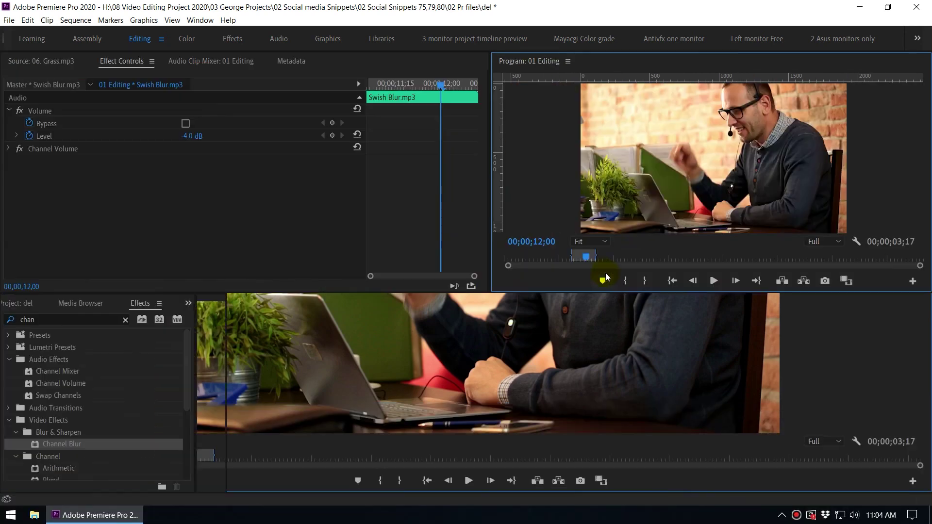